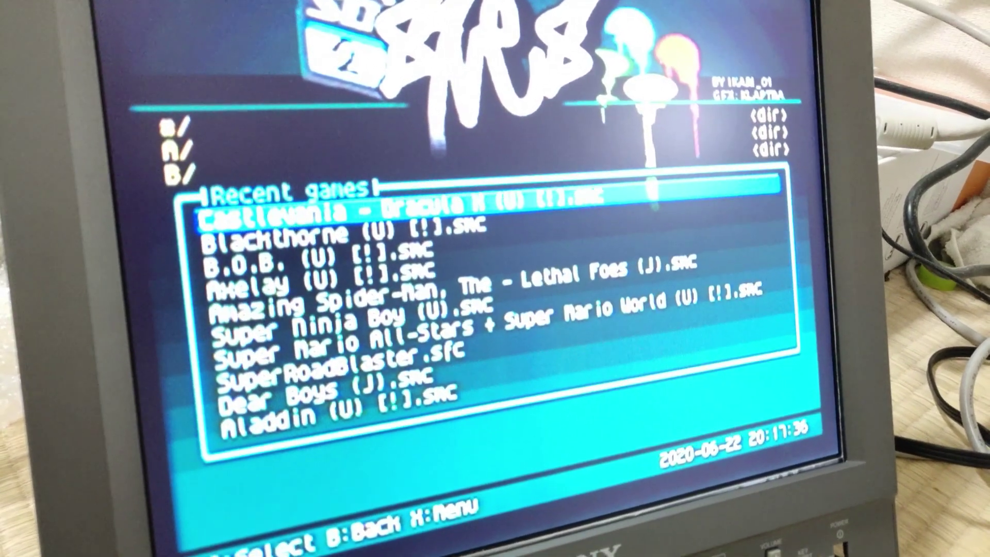
{"action": "key", "text": "Down"}
{"action": "key", "text": "Up"}
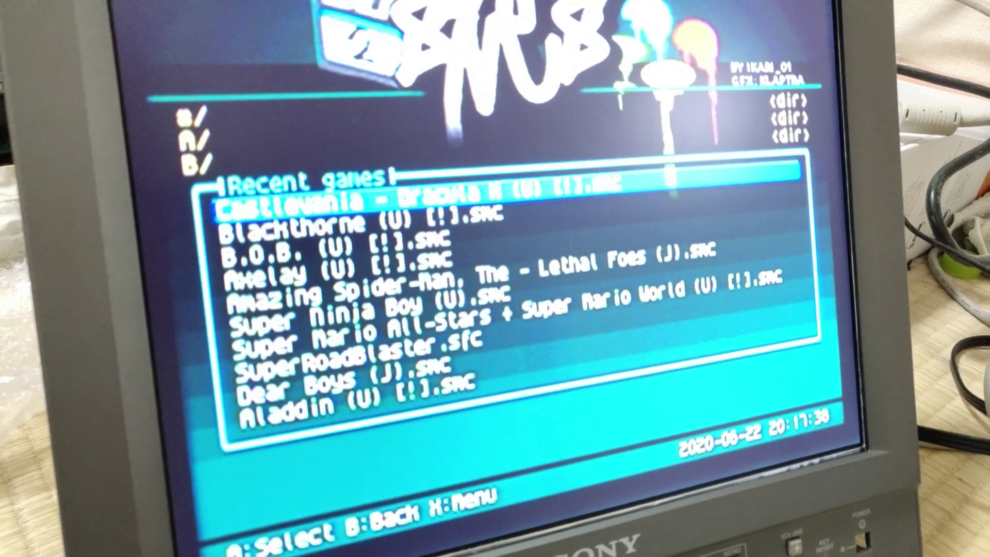
{"action": "key", "text": "Return"}
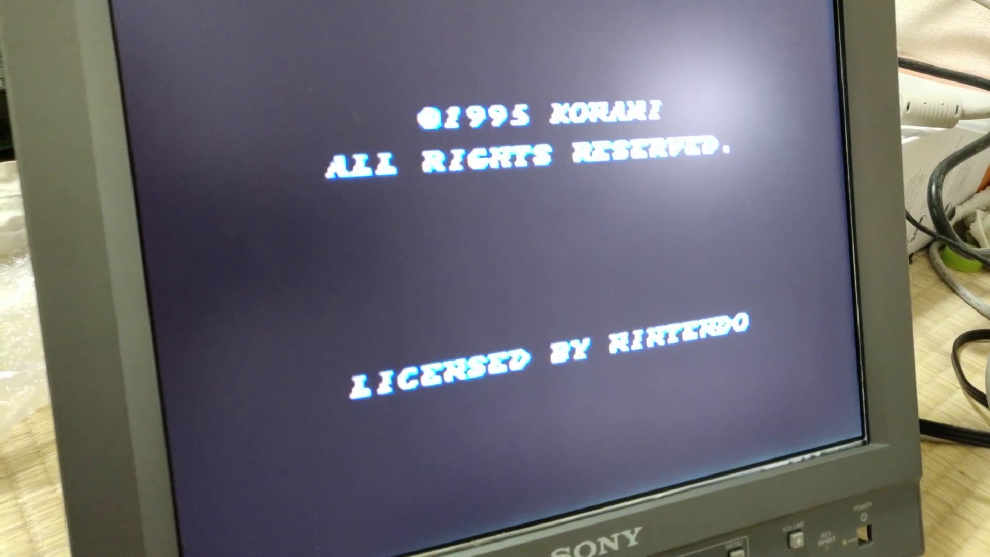